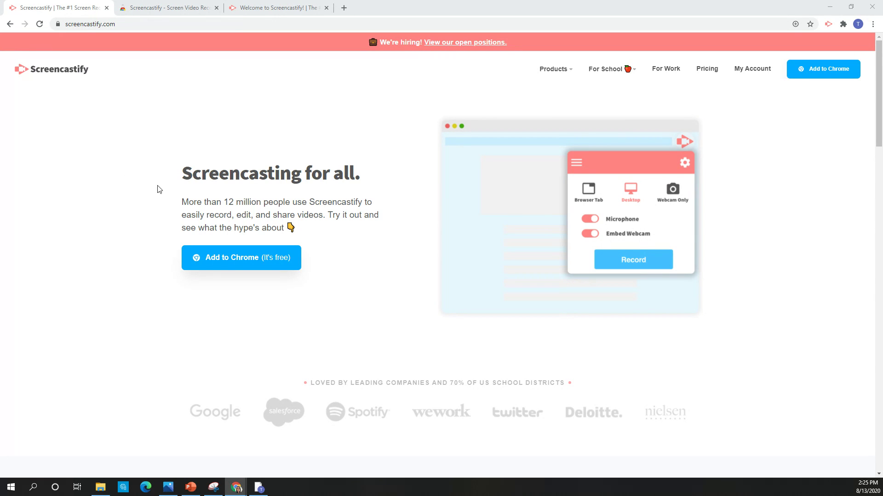
- Open the Screencastify listing in the Chrome Web Store from the home page and switch to the Screencastify welcome page
{"action": "left_click", "coordinate": [238, 261]}
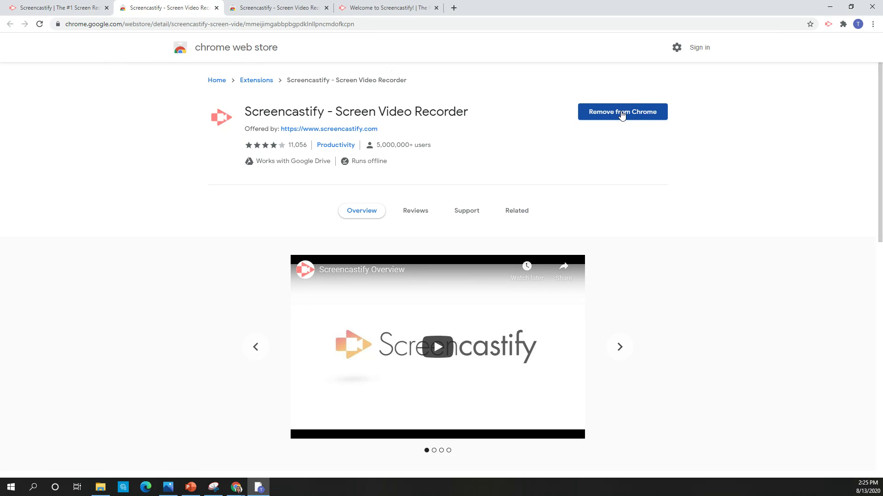
{"action": "left_click", "coordinate": [391, 7]}
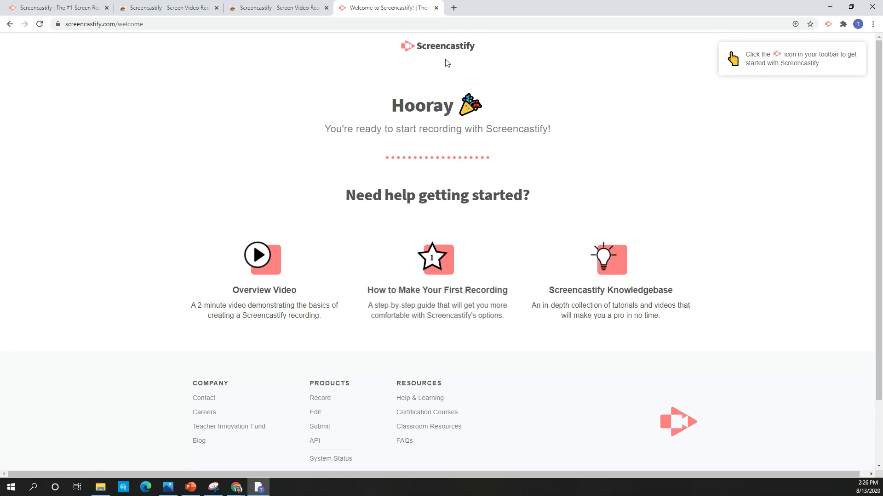
- Check in the browser's extension list that Screencastify is pinned, and close the list
{"action": "left_click", "coordinate": [843, 25]}
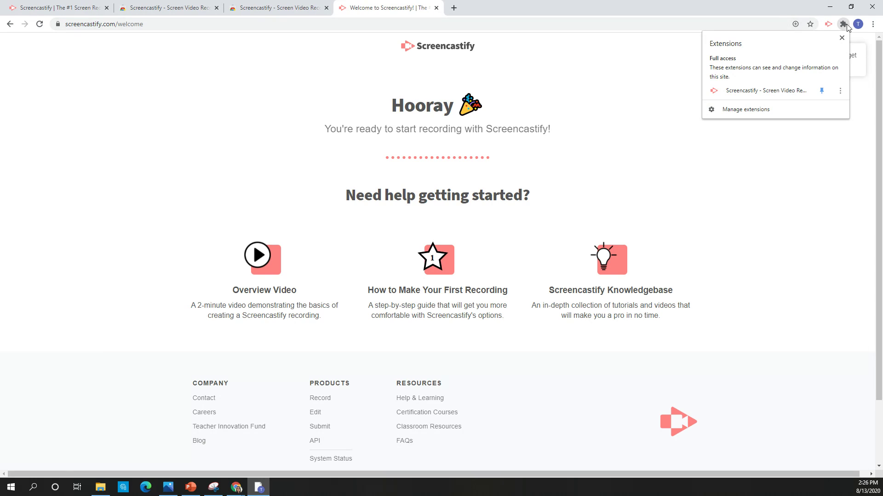
{"action": "left_click", "coordinate": [822, 91]}
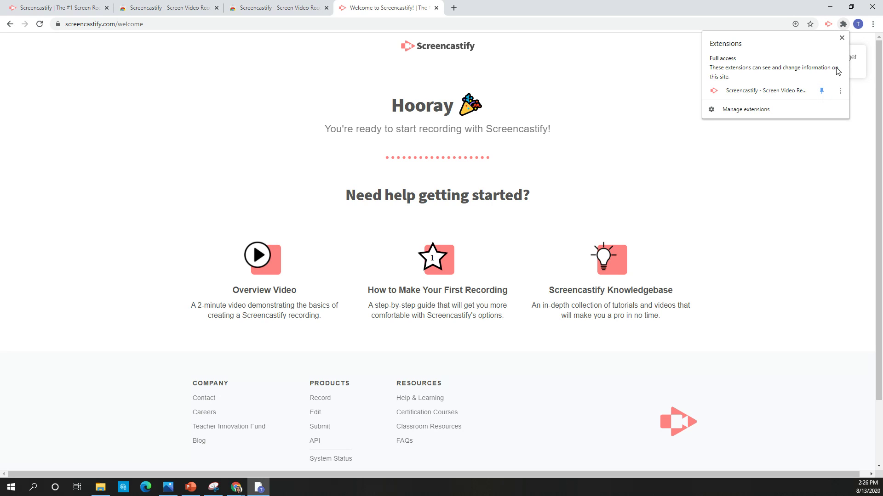
{"action": "left_click", "coordinate": [844, 24]}
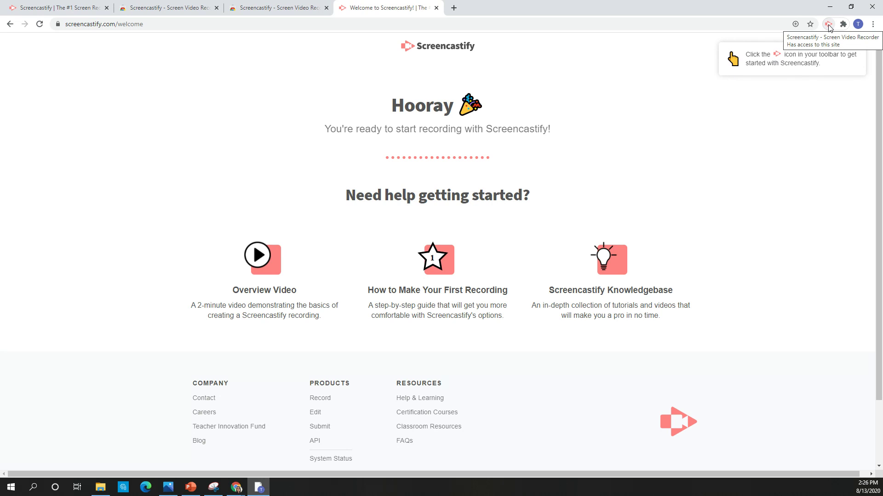
- Open the Screencastify recorder to review its recording sources and microphone setting
{"action": "left_click", "coordinate": [828, 26]}
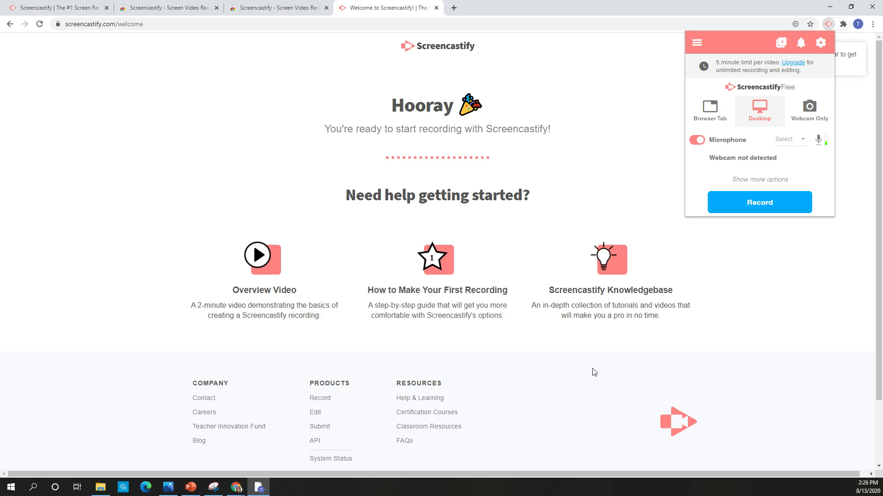
{"action": "left_click_drag", "start_coordinate": [881, 344], "coordinate": [878, 321]}
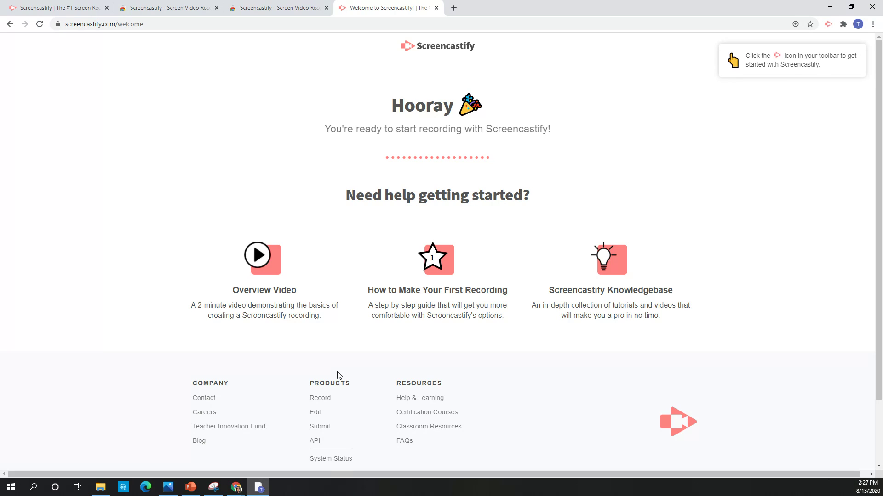
{"action": "left_click", "coordinate": [828, 24]}
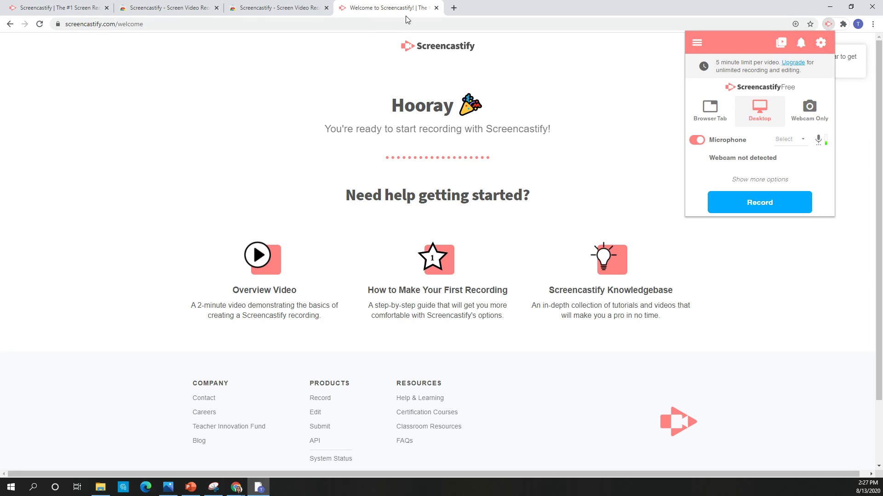
- Show the desktop, restore the browser window and review the recorder's Desktop recording setup again
{"action": "left_click", "coordinate": [836, 5]}
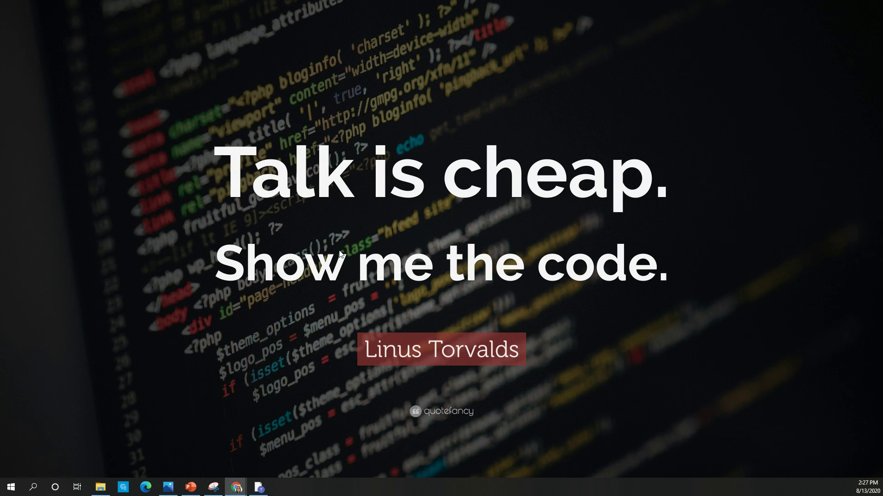
{"action": "left_click", "coordinate": [236, 488]}
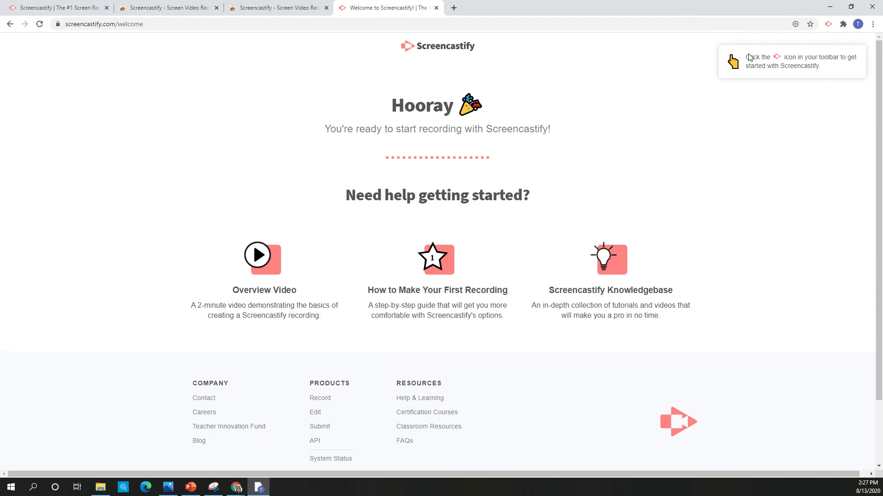
{"action": "left_click", "coordinate": [828, 24]}
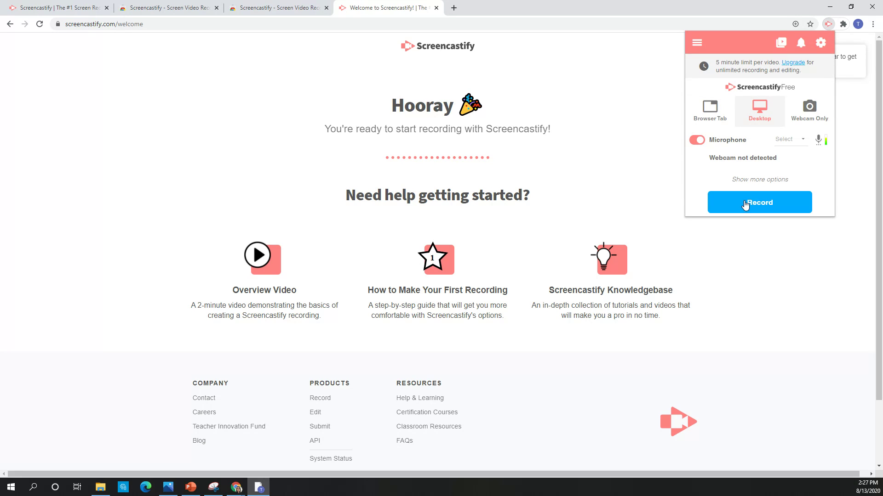
{"action": "left_click", "coordinate": [741, 317]}
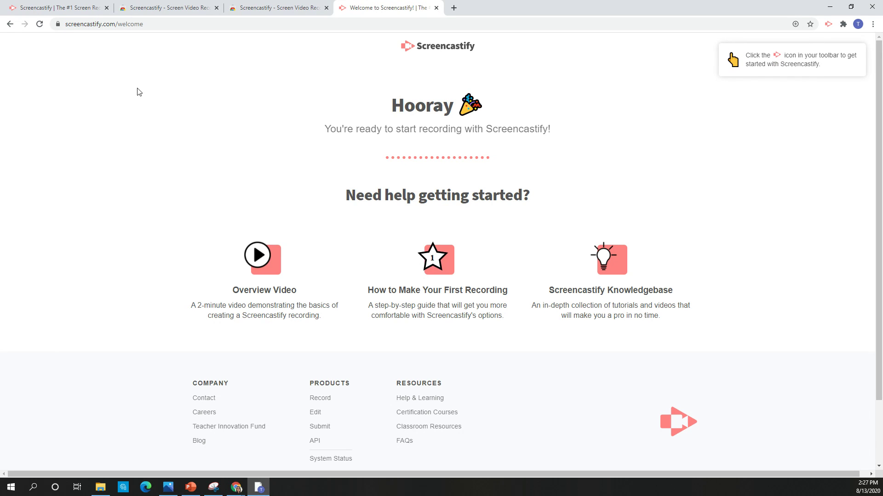
- Bring the browser window with the Screencastify for Schools page onto this screen and maximize it
{"action": "left_click_drag", "start_coordinate": [0, 166], "coordinate": [600, 44]}
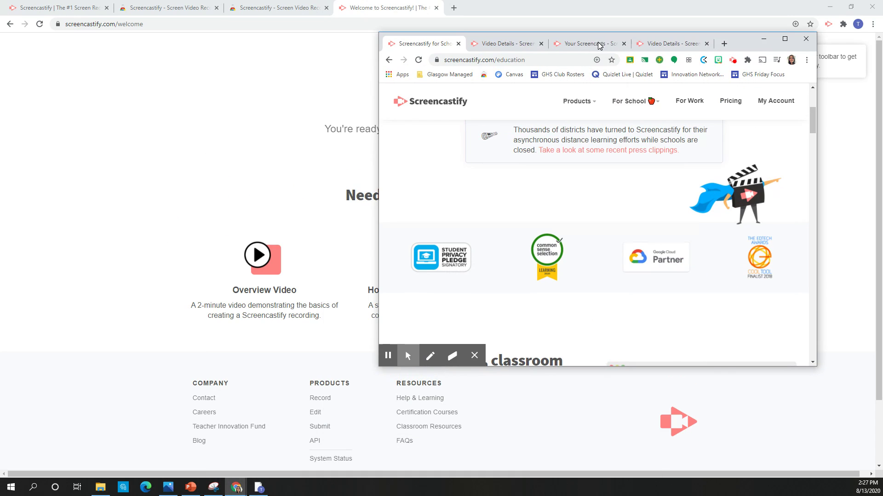
{"action": "left_click", "coordinate": [785, 39]}
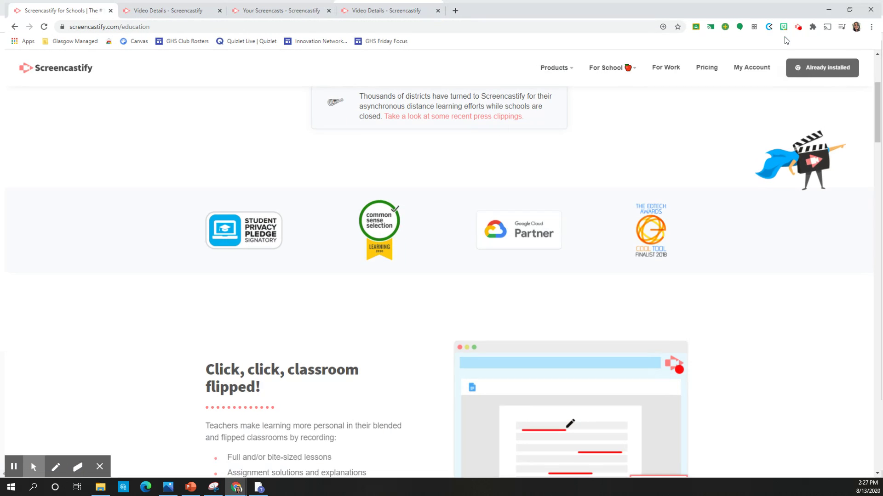
- Write "Hi" on the page in blue with the Pen tool, just below the Student Privacy Pledge badge
{"action": "mouse_move", "coordinate": [27, 464]}
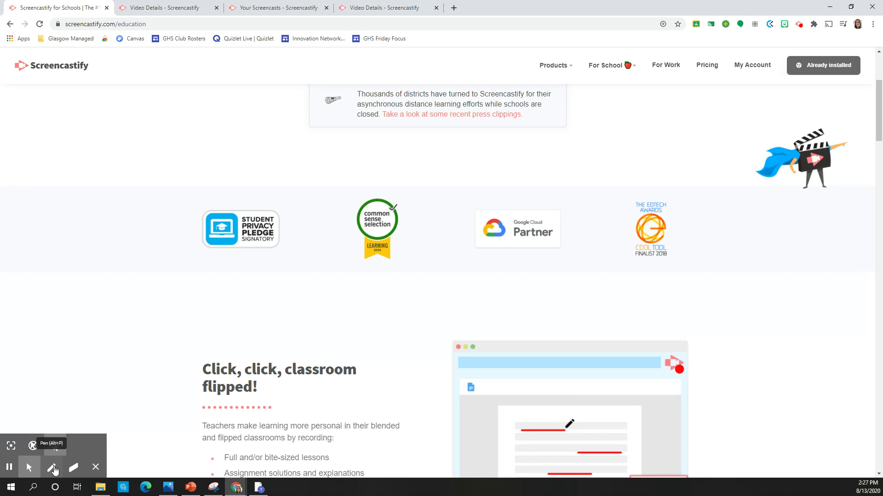
{"action": "left_click", "coordinate": [53, 468]}
{"action": "left_click_drag", "start_coordinate": [10, 446], "coordinate": [68, 445]}
{"action": "mouse_move", "coordinate": [190, 250]}
{"action": "left_mouse_down"}
{"action": "mouse_move", "coordinate": [173, 318]}
{"action": "mouse_move", "coordinate": [181, 294]}
{"action": "mouse_move", "coordinate": [228, 289]}
{"action": "left_mouse_up"}
{"action": "left_click_drag", "start_coordinate": [235, 252], "coordinate": [192, 368]}
{"action": "left_click_drag", "start_coordinate": [242, 299], "coordinate": [226, 342]}
{"action": "left_click", "coordinate": [259, 261]}
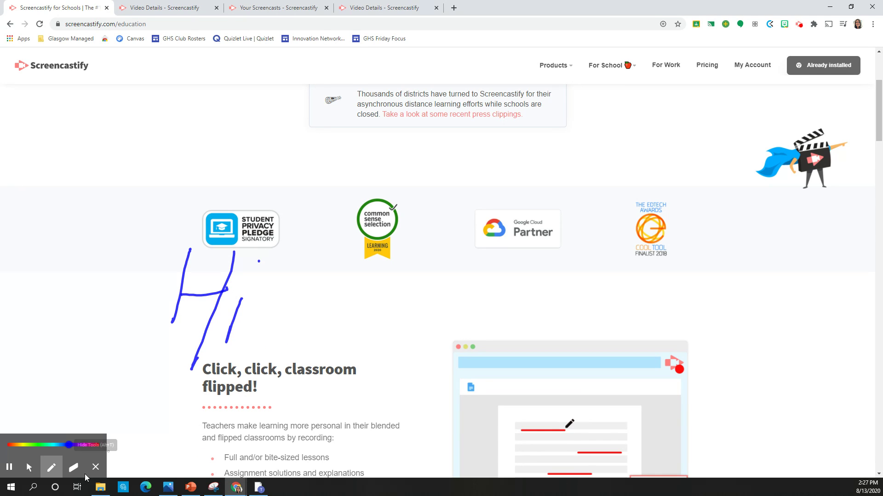
- Erase the handwritten "Hi" from the page with the Eraser tool
{"action": "left_click", "coordinate": [73, 468]}
{"action": "mouse_move", "coordinate": [210, 246]}
{"action": "left_mouse_down"}
{"action": "mouse_move", "coordinate": [218, 300]}
{"action": "mouse_move", "coordinate": [246, 299]}
{"action": "mouse_move", "coordinate": [238, 325]}
{"action": "mouse_move", "coordinate": [196, 345]}
{"action": "mouse_move", "coordinate": [173, 281]}
{"action": "mouse_move", "coordinate": [173, 311]}
{"action": "left_mouse_up"}
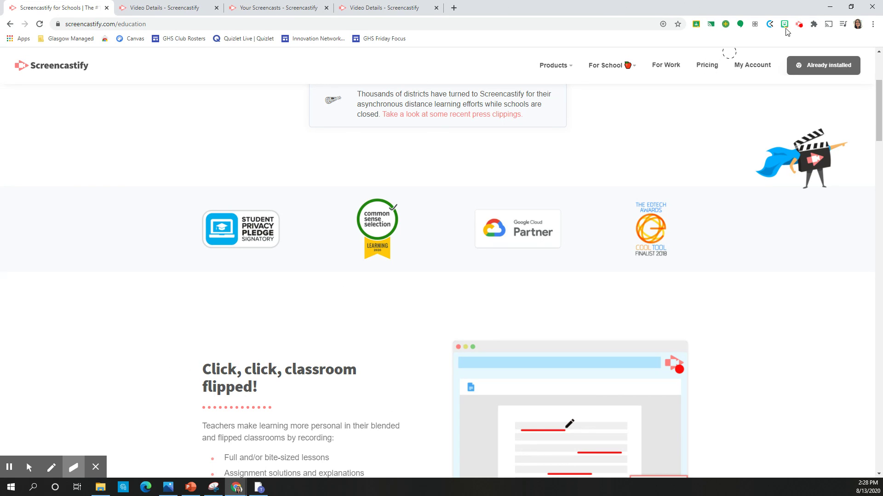
- Open the Screencastify controls for the running desktop recording
{"action": "left_click", "coordinate": [800, 25]}
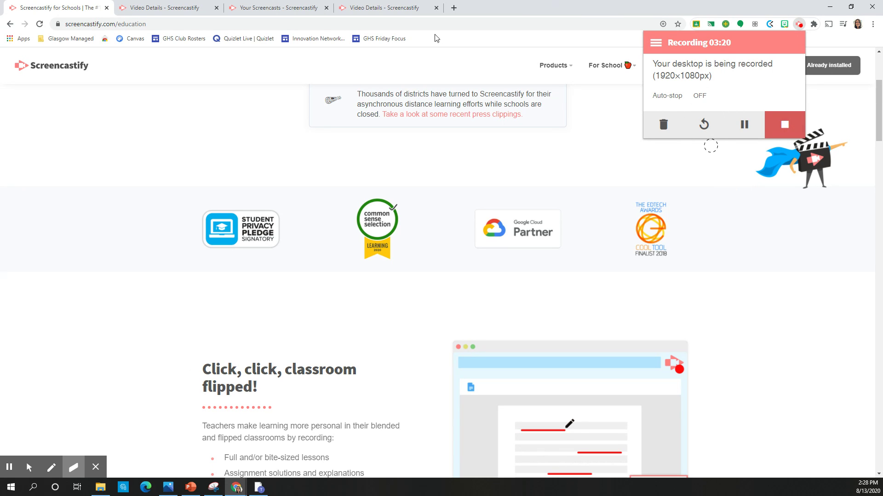
- Move the last Video Details tab into its own window and maximize that window
{"action": "middle_click", "coordinate": [394, 9]}
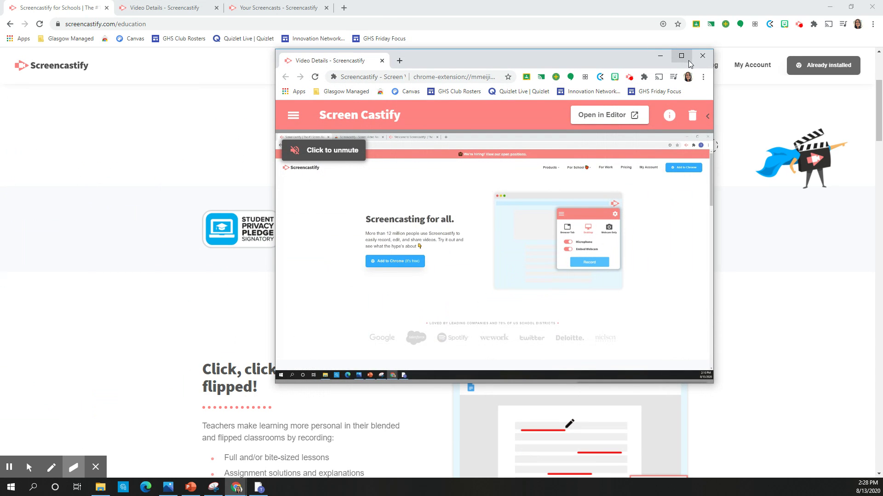
{"action": "left_click", "coordinate": [687, 59]}
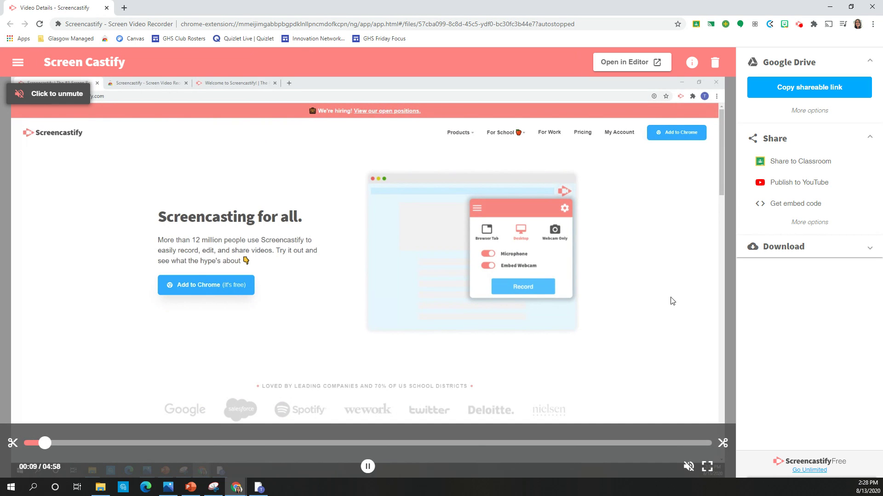
- Open the video's title for editing, and copy the Google Drive shareable link
{"action": "left_click_drag", "start_coordinate": [140, 64], "coordinate": [41, 63]}
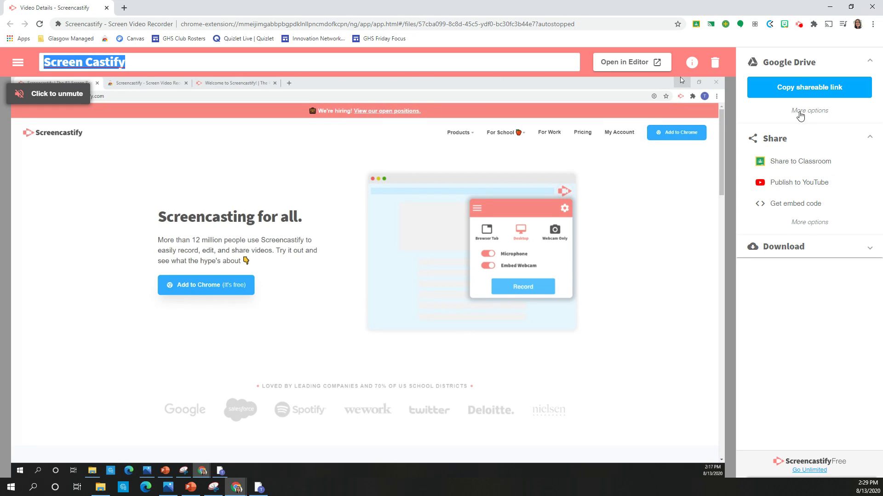
{"action": "left_click", "coordinate": [800, 87]}
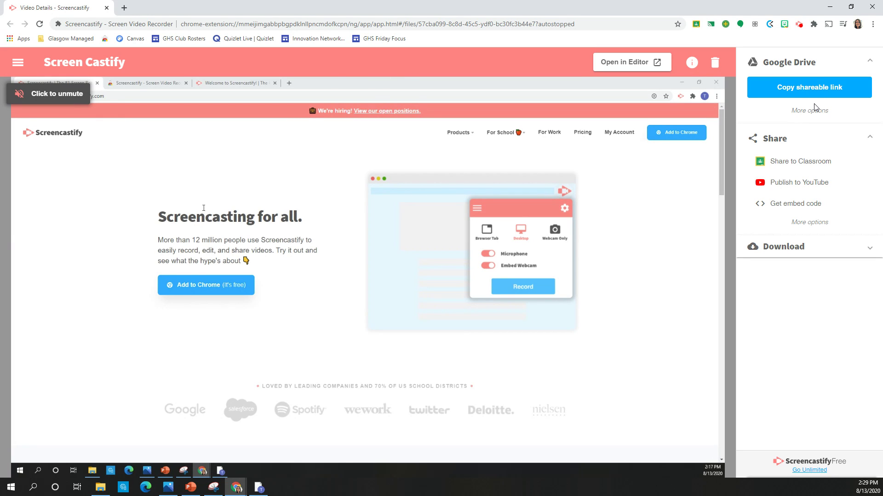
- Try trimming the end of the video to 02:37, and return the end marker to the full length
{"action": "mouse_move", "coordinate": [220, 428]}
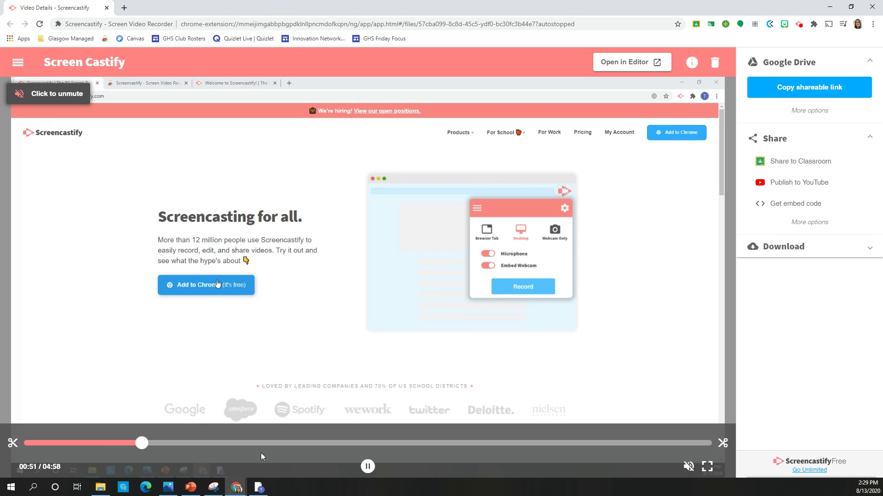
{"action": "left_click", "coordinate": [723, 443]}
{"action": "left_click_drag", "start_coordinate": [711, 443], "coordinate": [393, 462]}
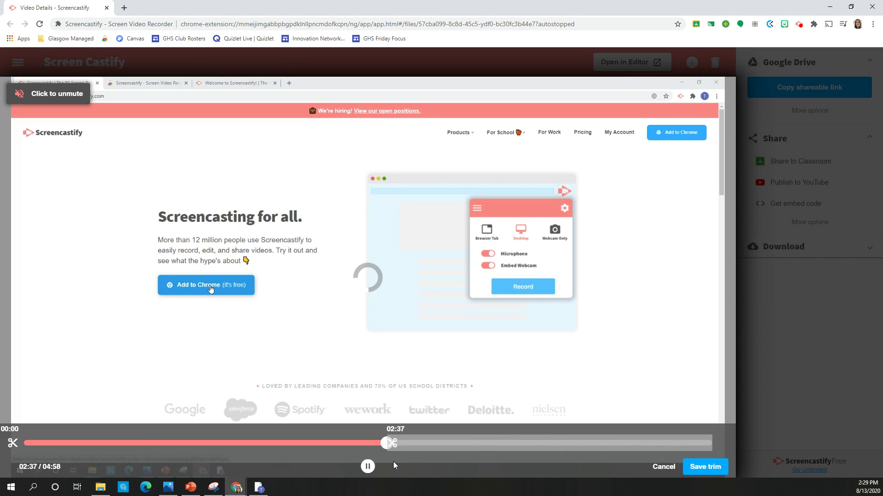
{"action": "left_click_drag", "start_coordinate": [392, 455], "coordinate": [743, 452]}
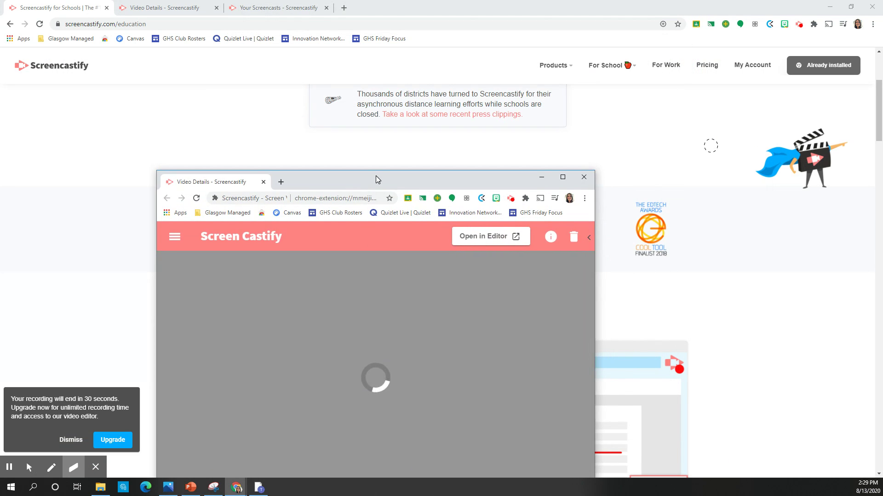
- Move the Video Details window off this screen to reveal the Screencastify for Schools page
{"action": "left_click_drag", "start_coordinate": [377, 179], "coordinate": [0, 129]}
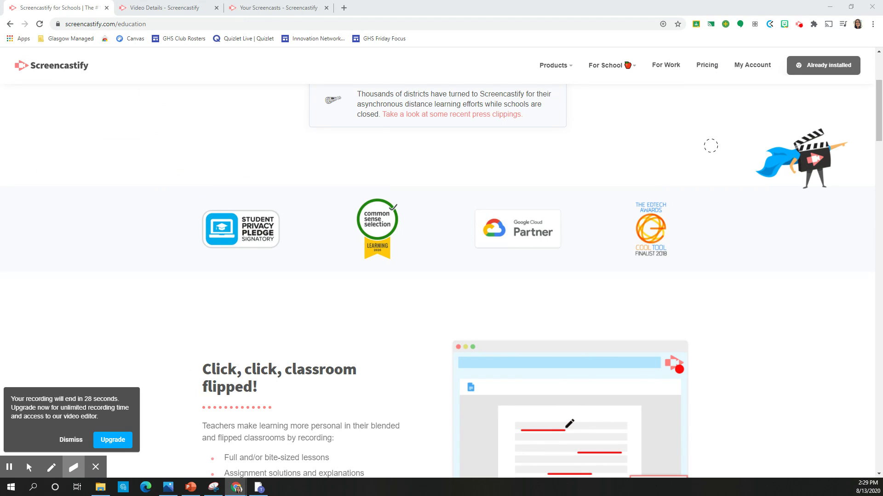